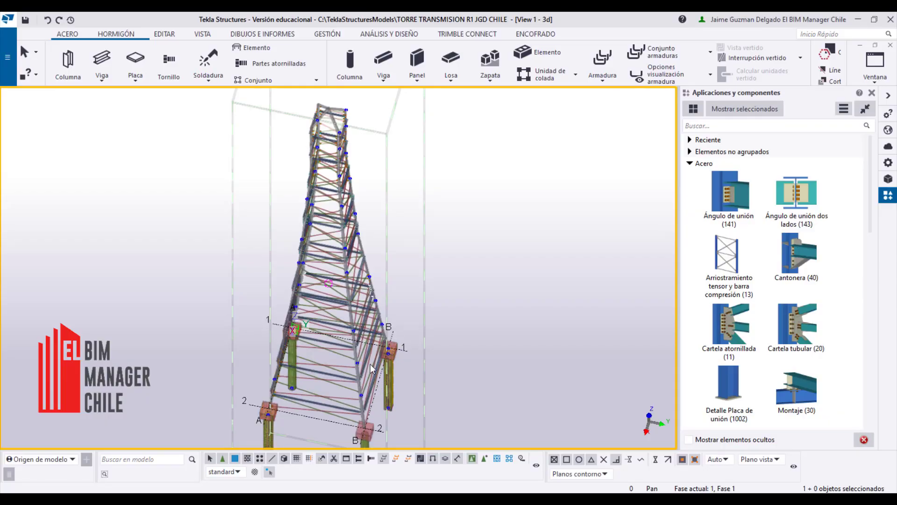
Zoom, rotate and pan around the concrete pedestals and rebar, then bring up the VISTA tools
scroll(374, 365, "up", 5)
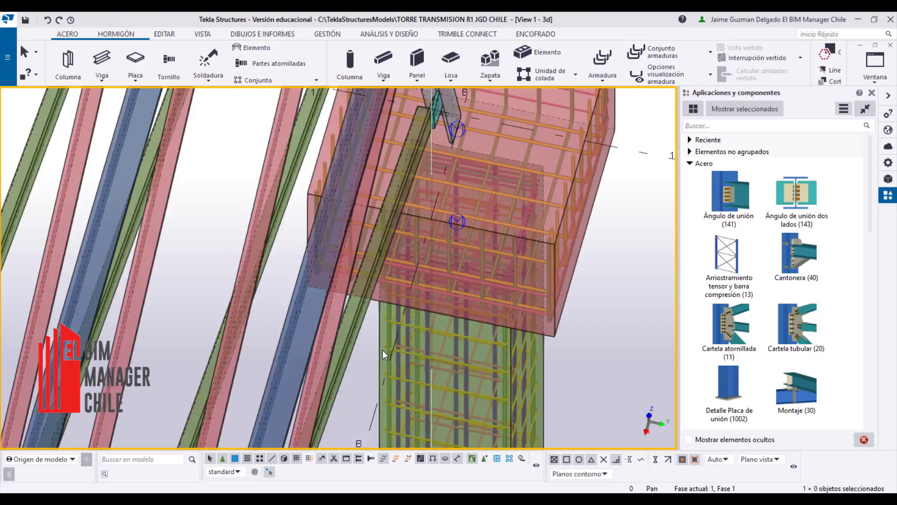
scroll(393, 327, "down", 3)
scroll(398, 320, "down", 2)
scroll(399, 319, "down", 2)
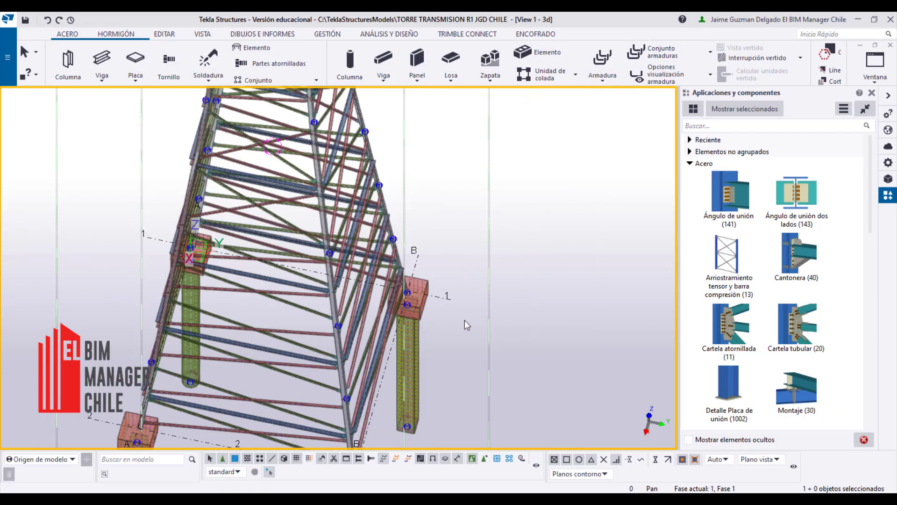
scroll(499, 325, "down", 2)
scroll(500, 327, "down", 5)
middle_click_drag(502, 329, 530, 356, "ctrl")
scroll(528, 353, "up", 4)
scroll(446, 349, "up", 3)
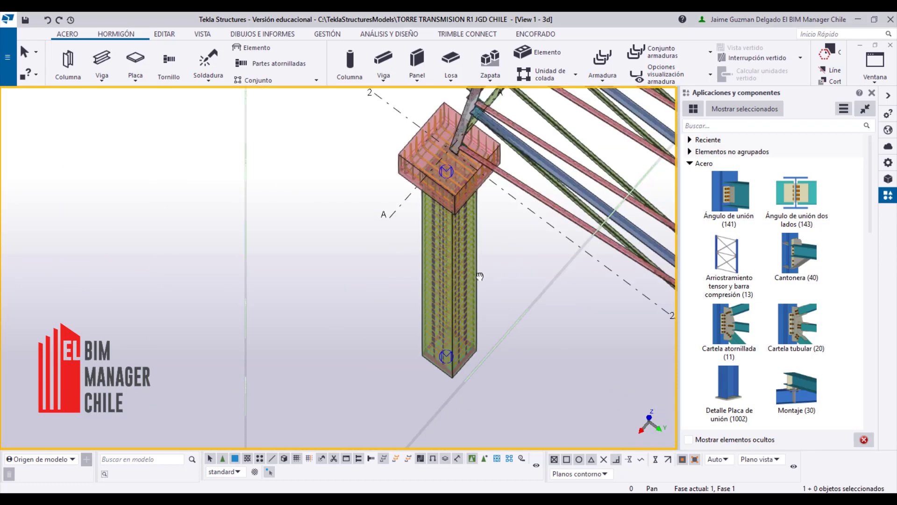
scroll(480, 276, "down", 2)
middle_click_drag(480, 277, 332, 310)
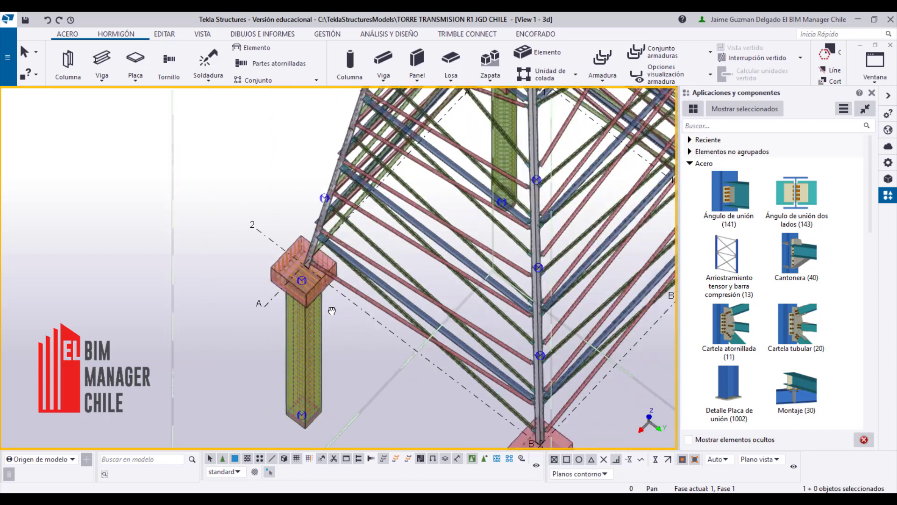
scroll(332, 310, "down", 2)
left_click(204, 35)
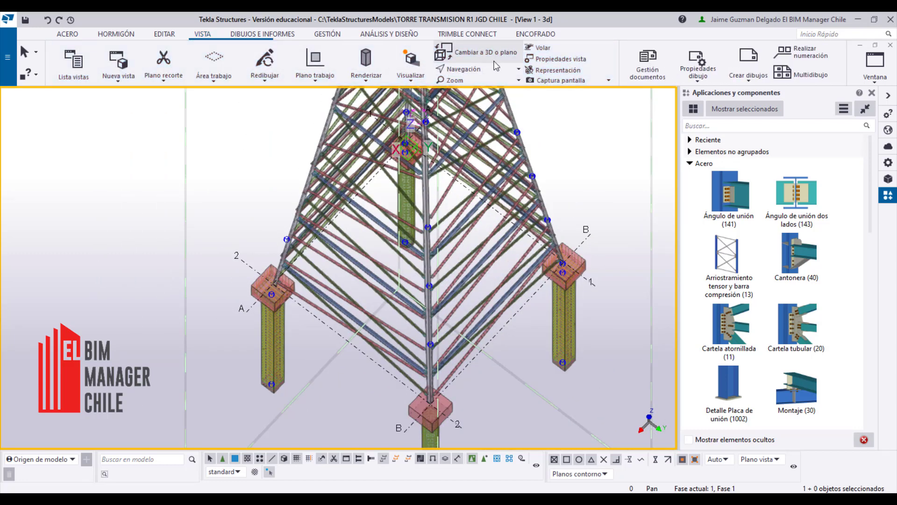
Turn on Rotar con ratón from Visualizar > Navegación and rotate the tower to another side
left_click(413, 84)
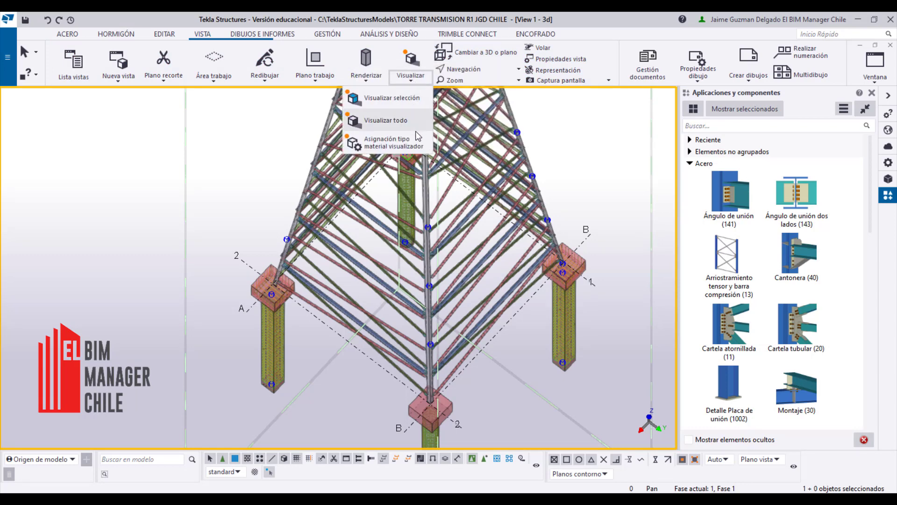
left_click(516, 69)
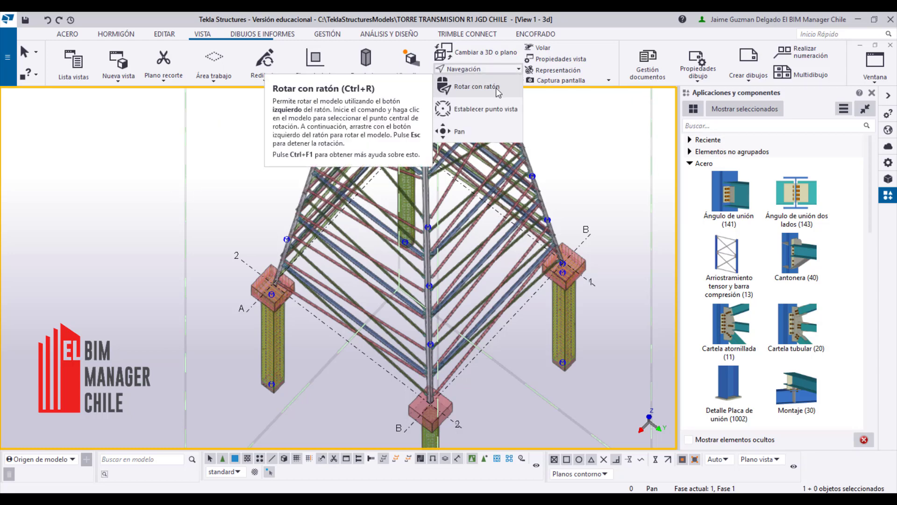
left_click(497, 90)
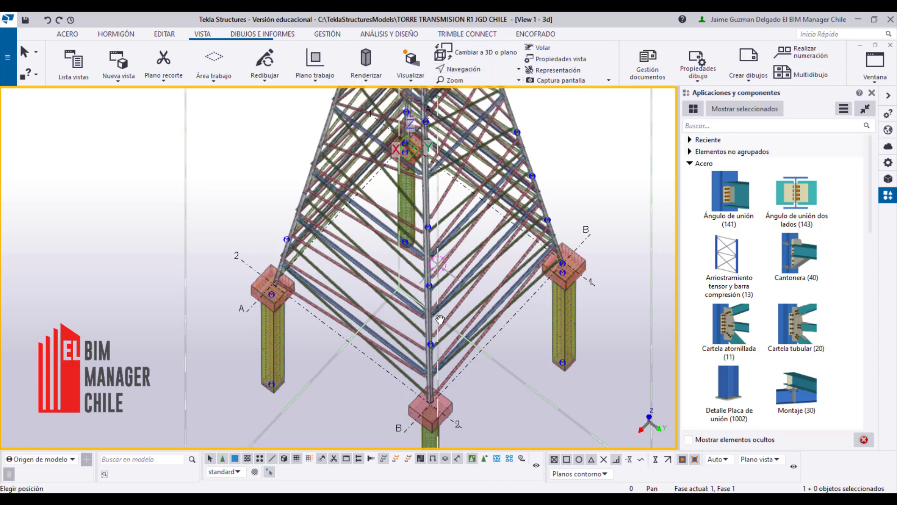
mouse_move(420, 302)
left_mouse_down()
mouse_move(415, 250)
mouse_move(474, 310)
mouse_move(468, 330)
left_mouse_up()
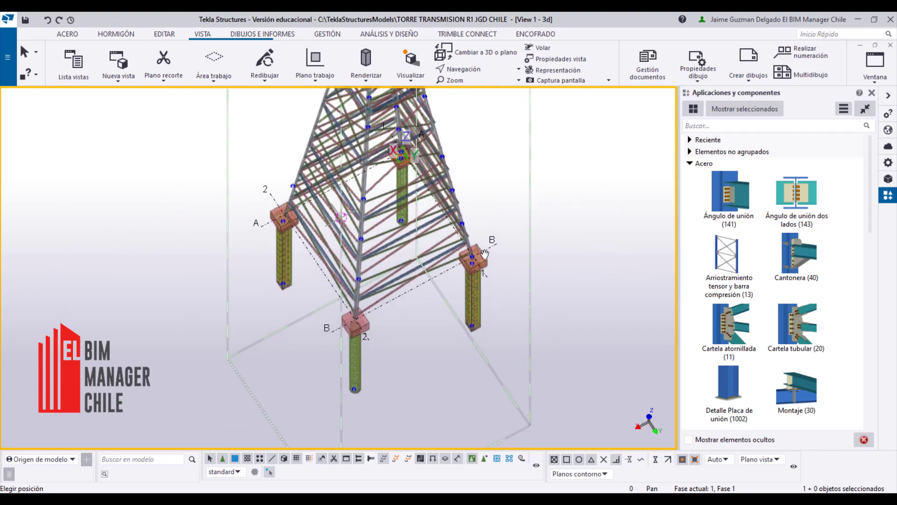
Zoom and pan in close on the angle bracing members and their gusset plates
scroll(468, 330, "up", 3)
scroll(468, 330, "up", 3)
scroll(467, 330, "up", 2)
scroll(465, 329, "down", 5)
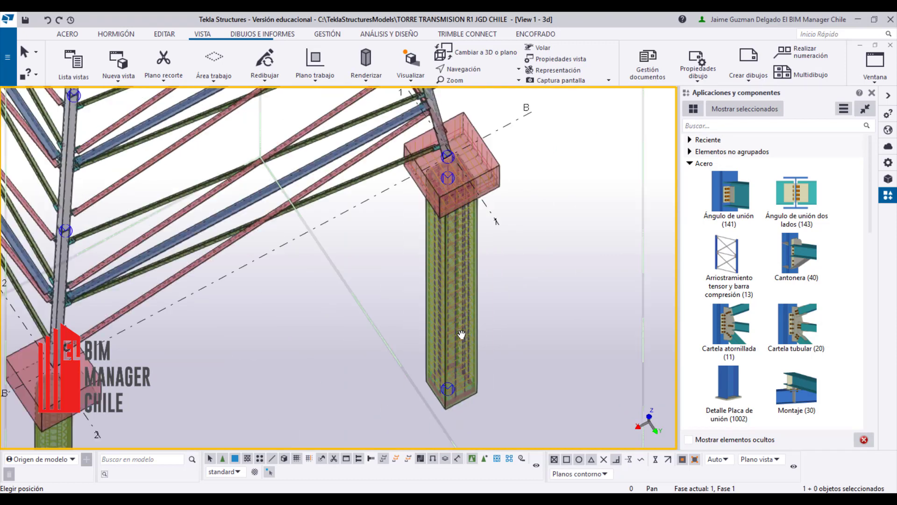
scroll(463, 328, "down", 4)
scroll(463, 328, "down", 2)
middle_click_drag(463, 328, 455, 368)
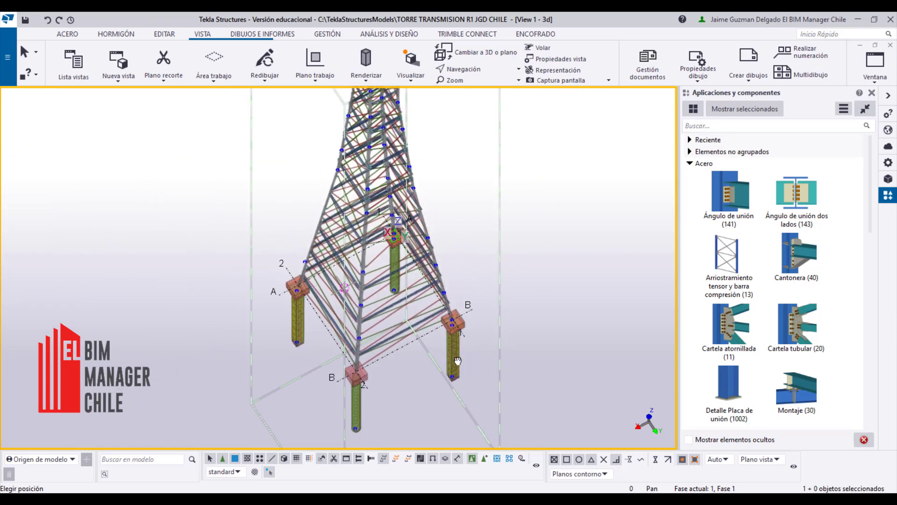
scroll(455, 368, "down", 4)
scroll(420, 280, "up", 4)
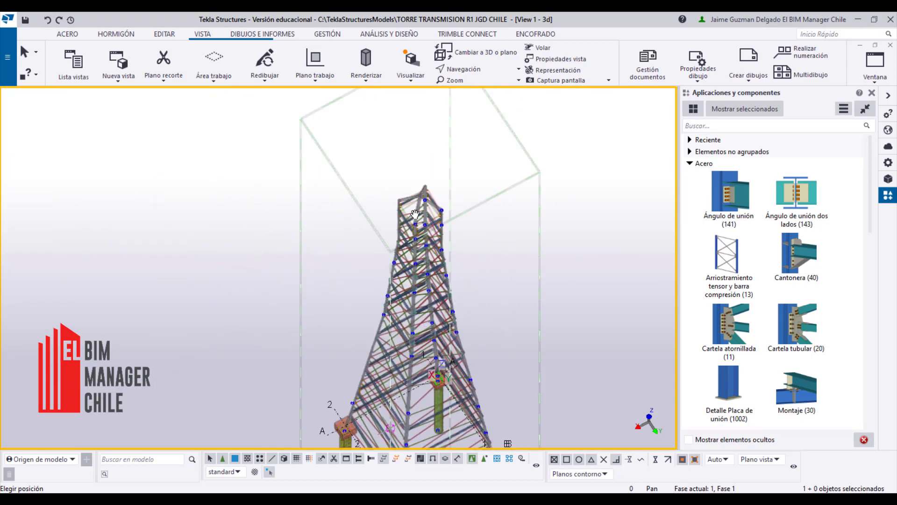
scroll(602, 183, "up", 5)
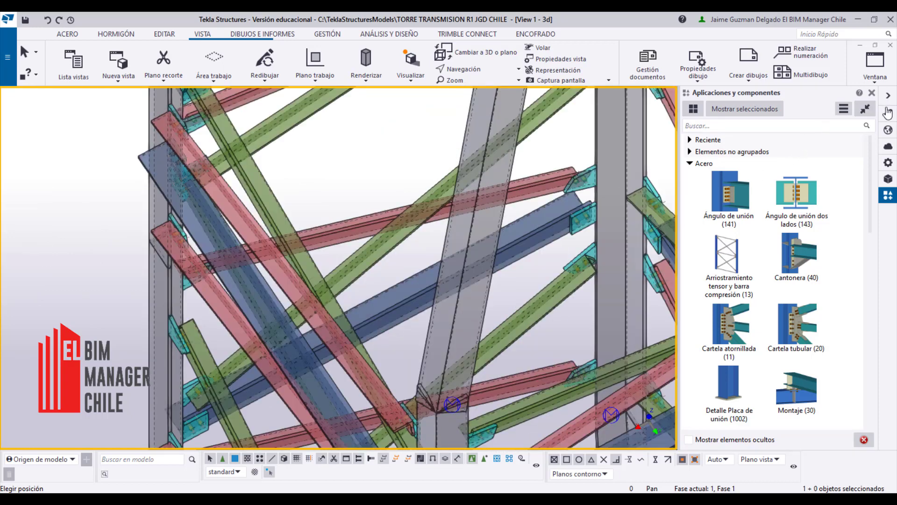
Browse the custom query, Tekla Online, point clouds, properties and reference models side panels
left_click(887, 117)
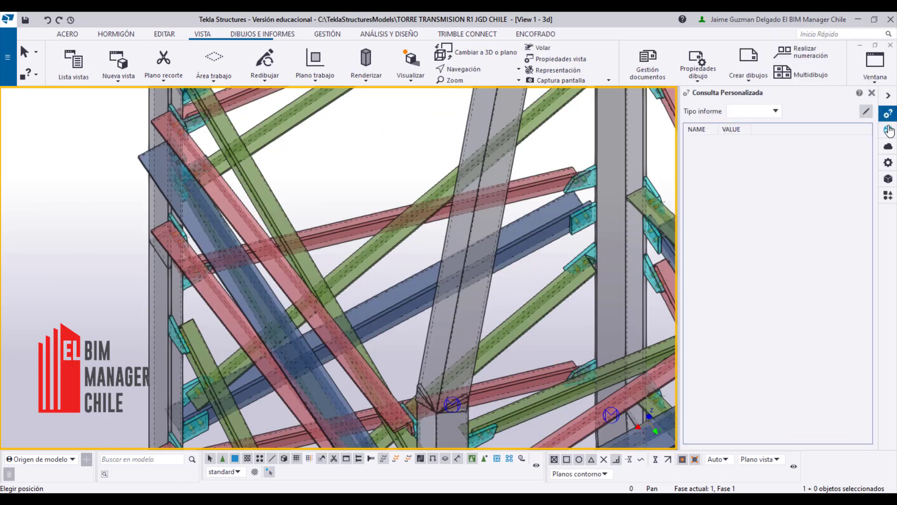
left_click(888, 130)
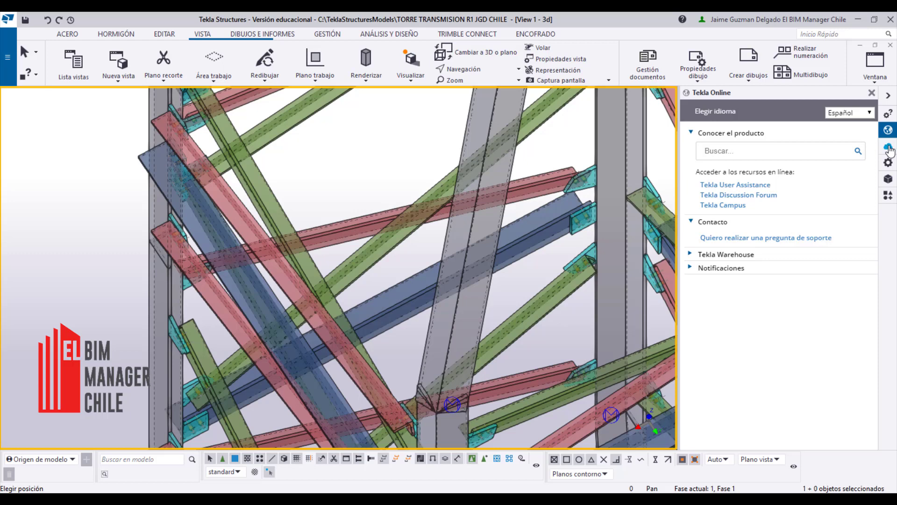
left_click(888, 147)
left_click(888, 164)
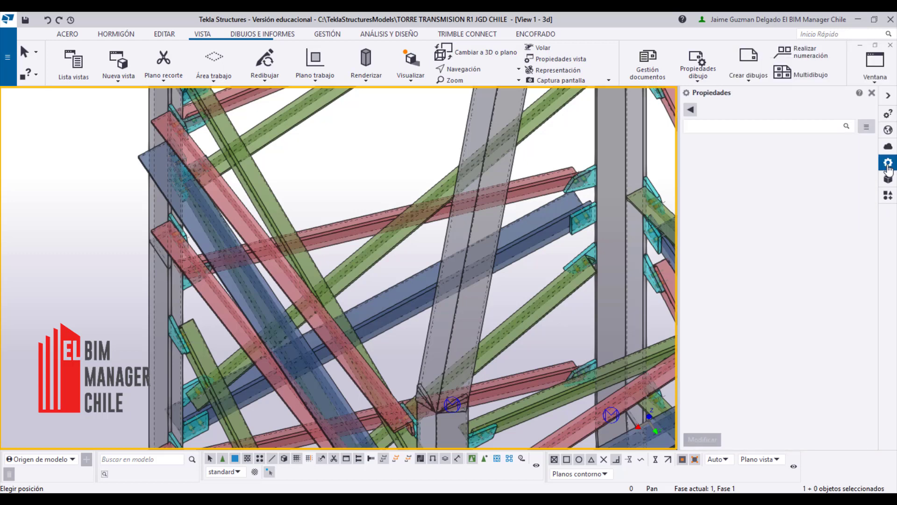
left_click(888, 180)
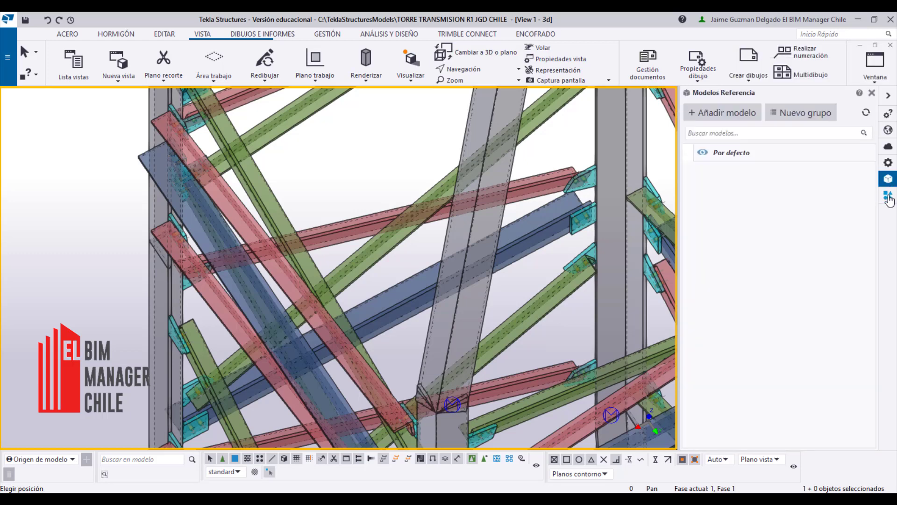
left_click(888, 196)
Expand the Armaduras reinforcement components in the Aplicaciones y componentes catalogue
scroll(802, 289, "down", 5)
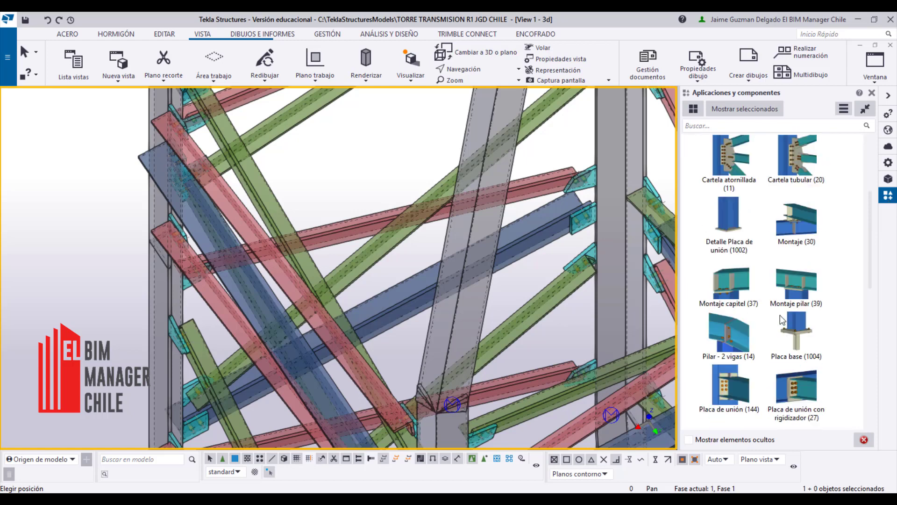
scroll(792, 304, "down", 5)
scroll(781, 321, "down", 5)
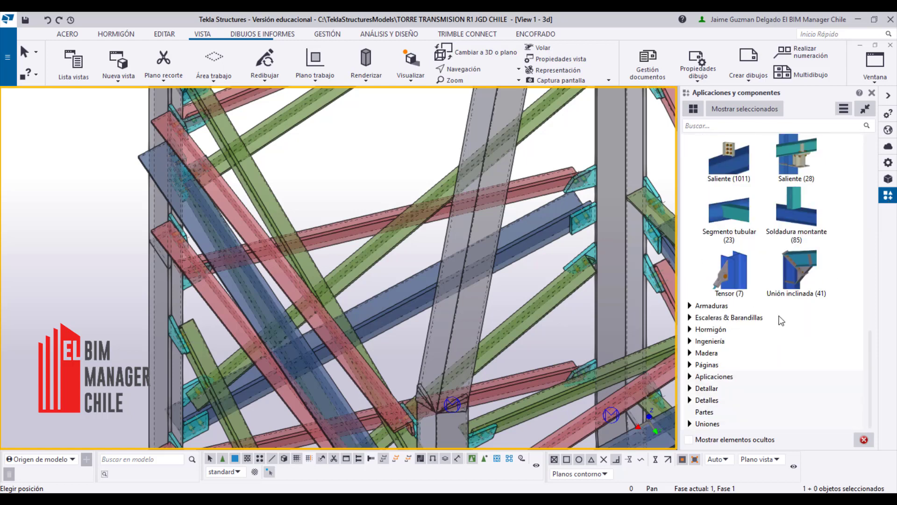
left_click(691, 308)
scroll(729, 338, "down", 3)
scroll(776, 348, "down", 3)
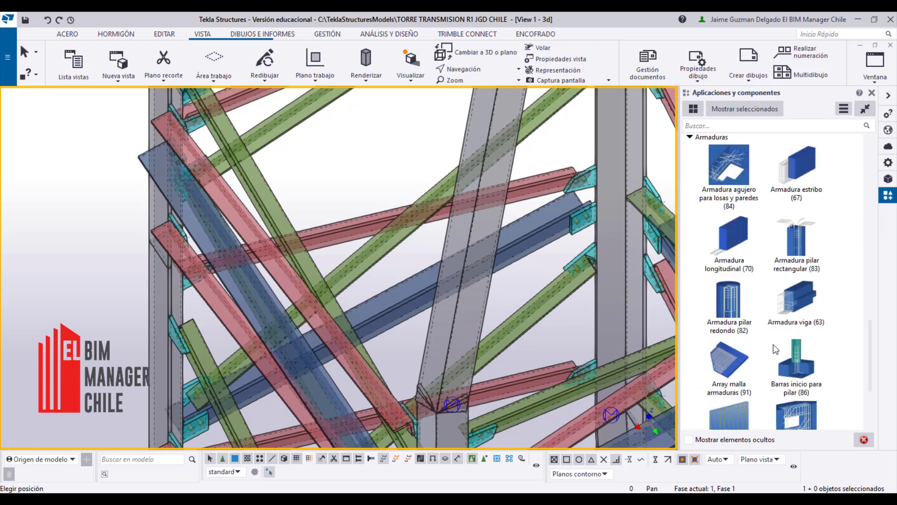
scroll(775, 348, "down", 3)
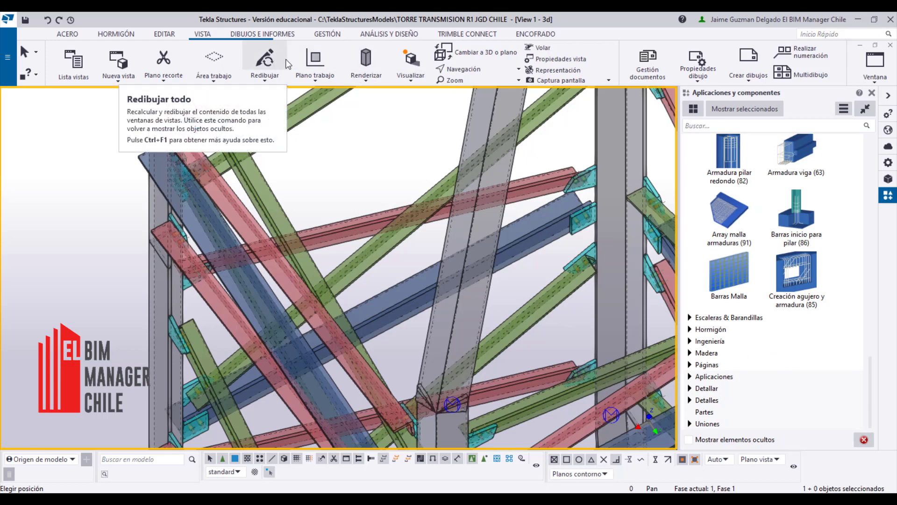
Pan and zoom out until the whole tower is back in view
scroll(164, 60, "up", 2)
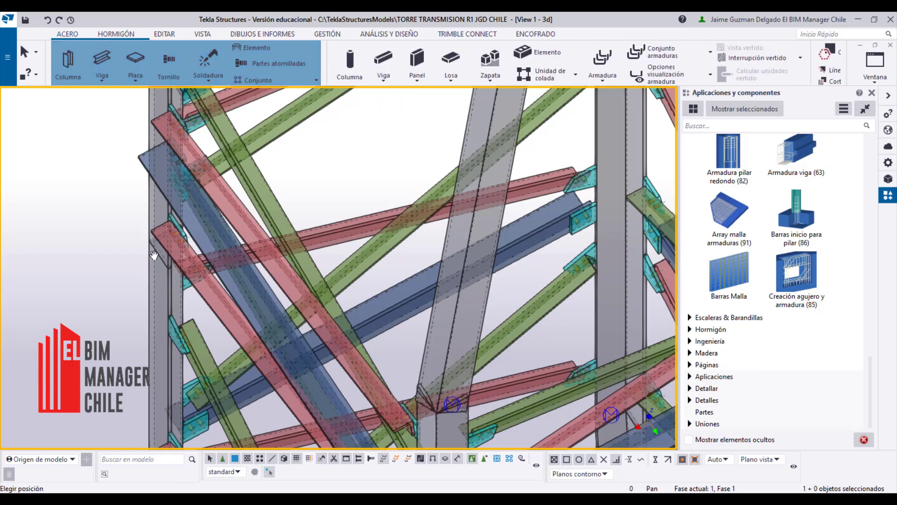
scroll(155, 255, "down", 10)
mouse_move(215, 257)
middle_mouse_down()
mouse_move(284, 205)
mouse_move(426, 182)
middle_mouse_up()
scroll(284, 205, "up", 5)
scroll(285, 205, "up", 5)
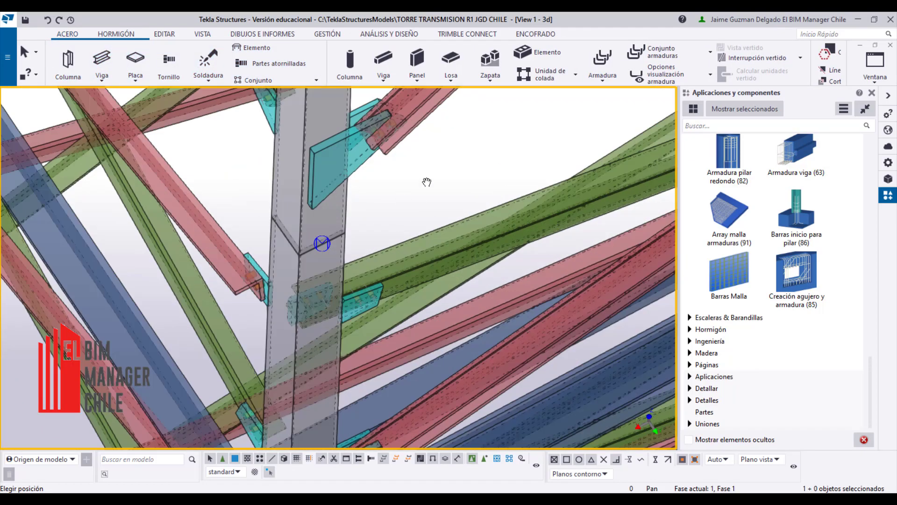
scroll(427, 181, "down", 2)
scroll(191, 234, "down", 5)
scroll(192, 234, "down", 3)
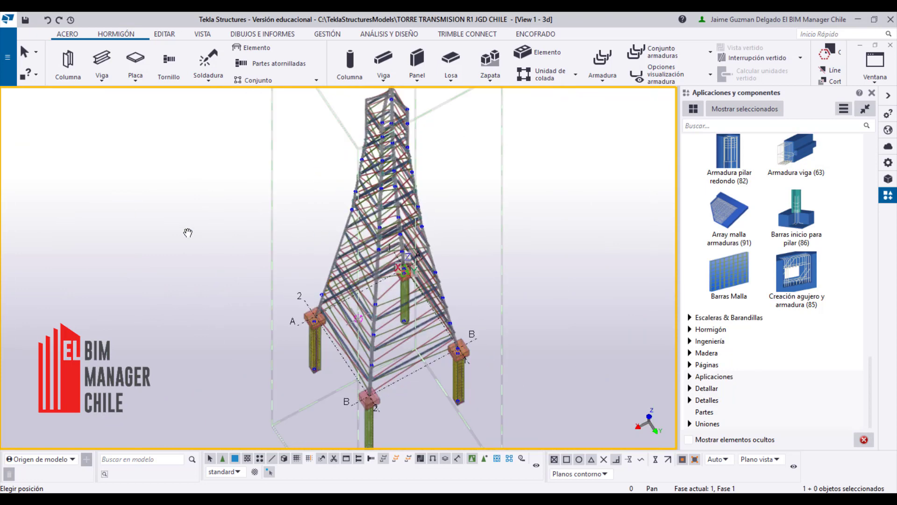
Open the 3D view's object display settings and make all object types visible
double_click(289, 194)
left_click_drag(248, 158, 211, 108)
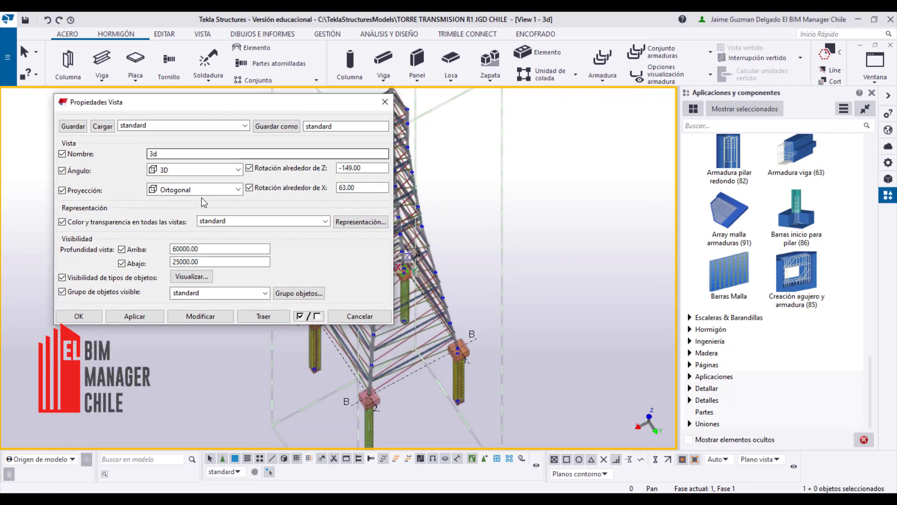
left_click(206, 277)
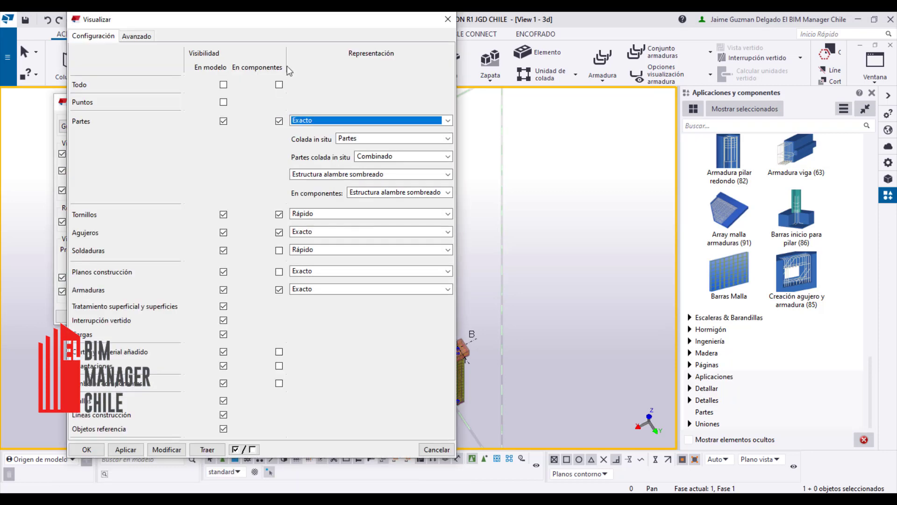
left_click_drag(307, 25, 353, 35)
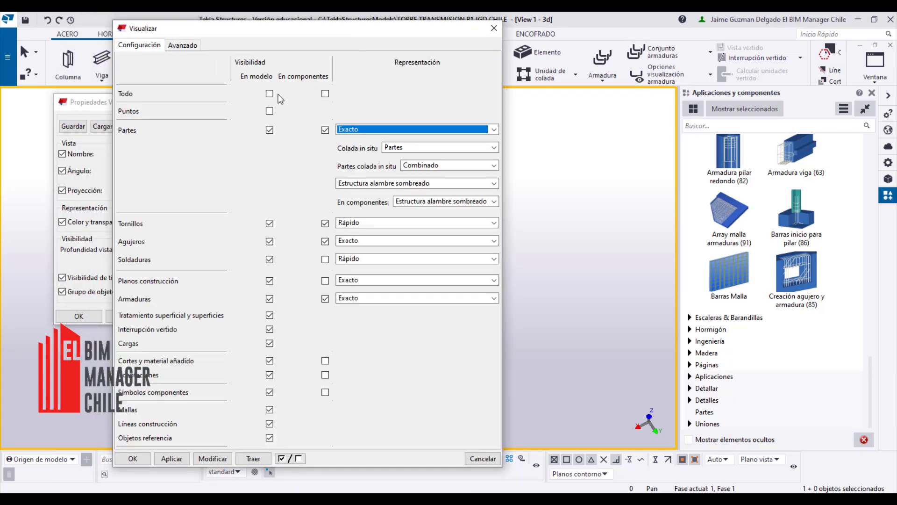
left_click(270, 93)
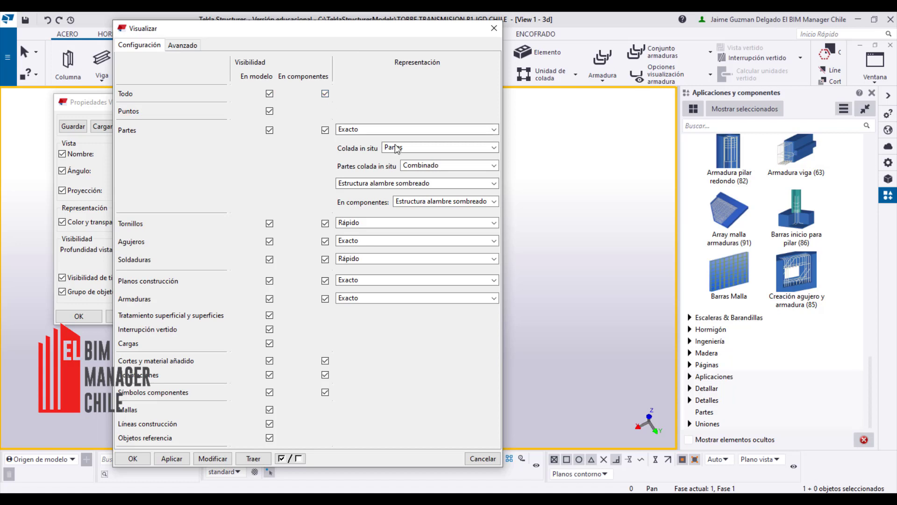
Set bolts and welds to Exacto representation, apply, and close the display settings
left_click(403, 231)
left_click(360, 242)
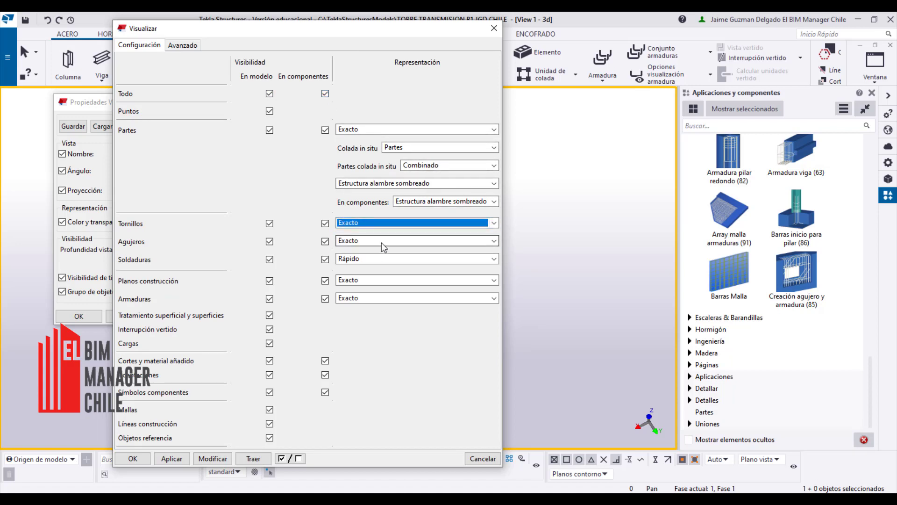
left_click(380, 260)
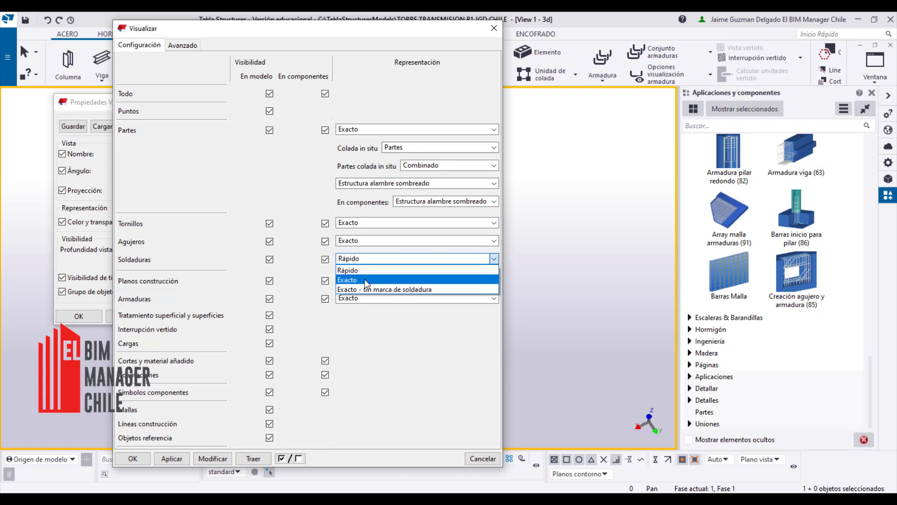
left_click(369, 278)
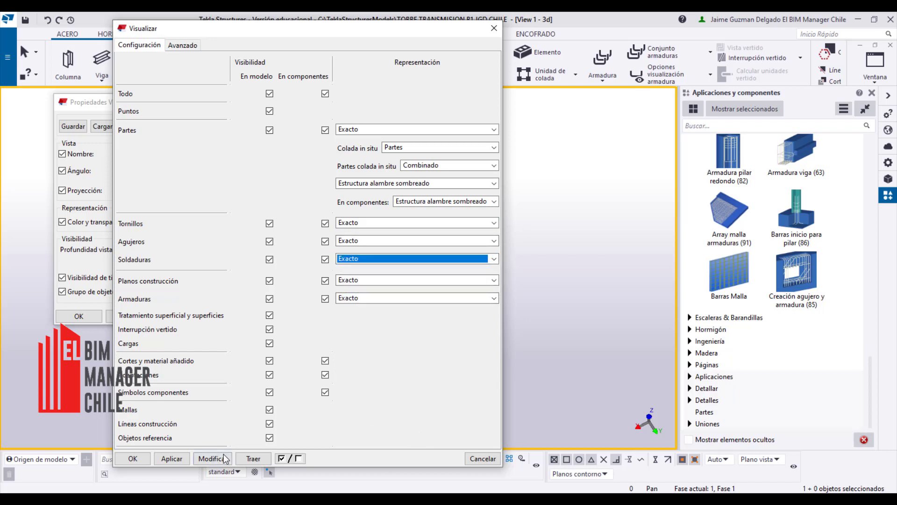
left_click(180, 462)
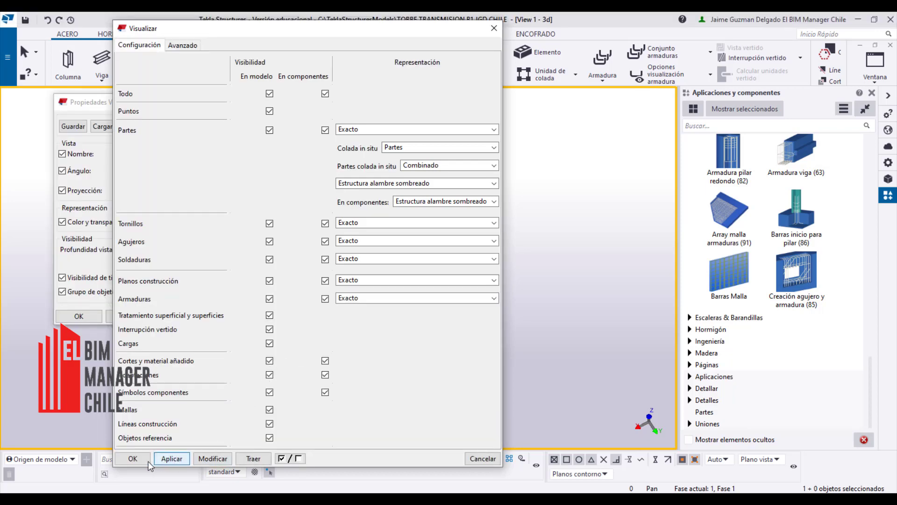
left_click(132, 460)
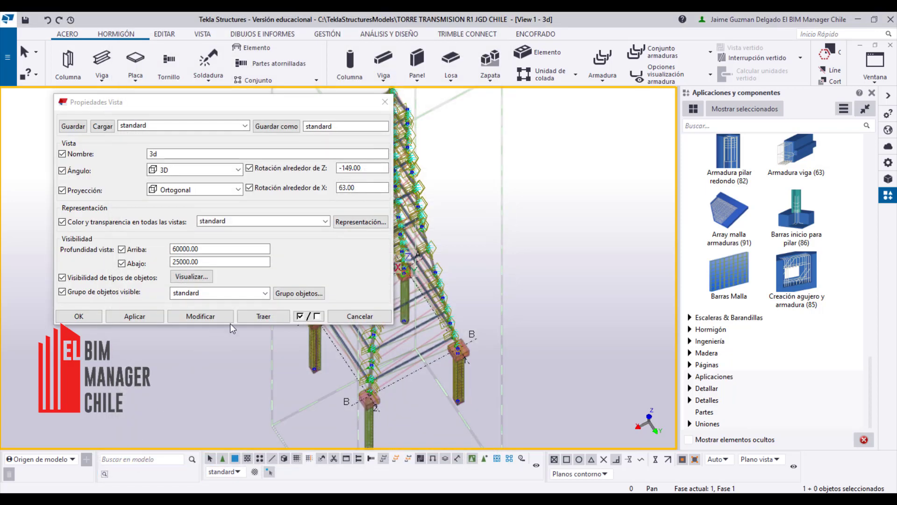
Apply the Exacto display to the 3D view, then zoom onto a column's bolted, welded connection
left_click(214, 320)
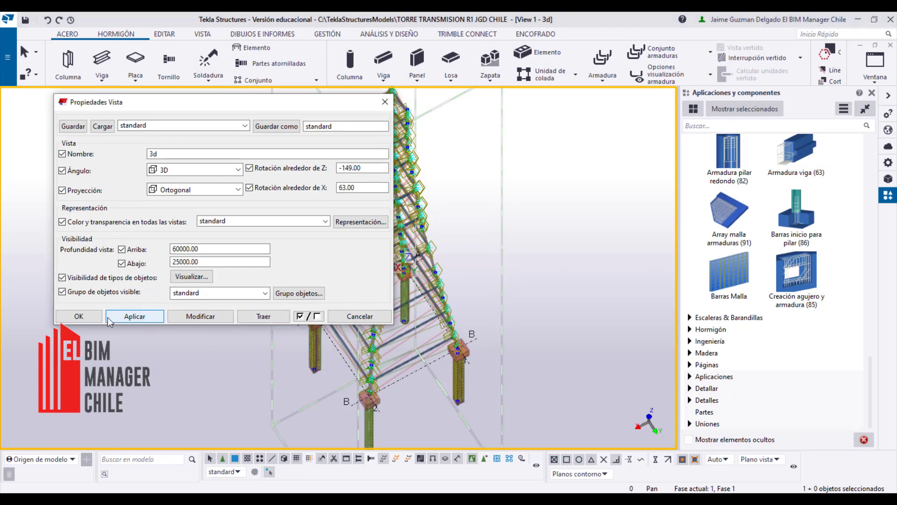
left_click(89, 317)
scroll(385, 243, "up", 3)
scroll(373, 223, "up", 3)
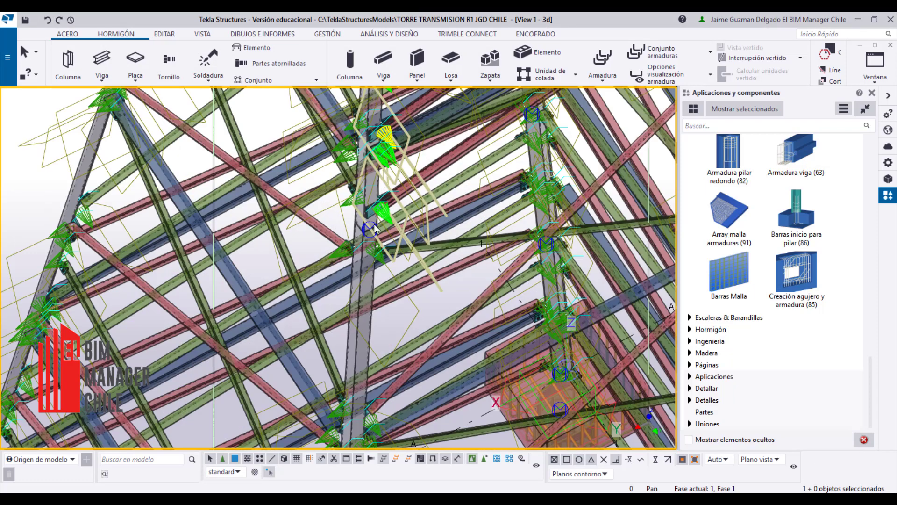
scroll(374, 224, "up", 2)
scroll(369, 224, "up", 2)
scroll(339, 201, "up", 3)
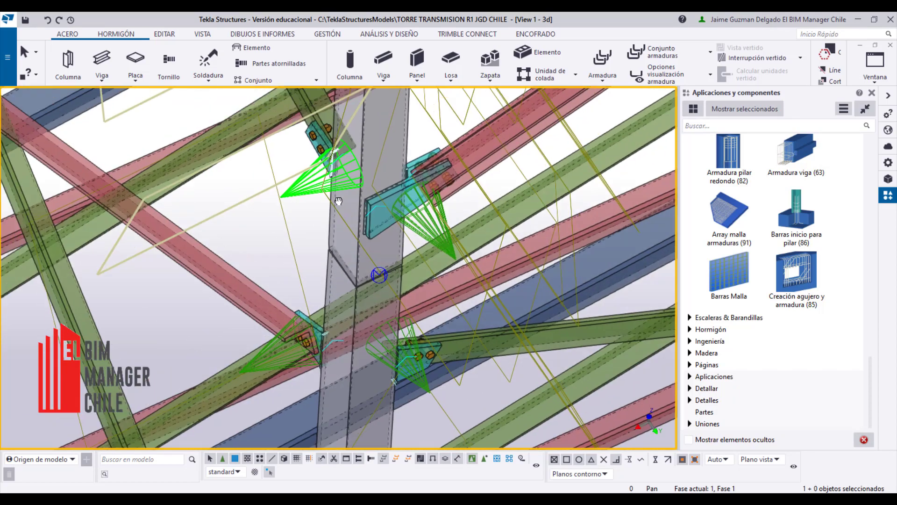
middle_click_drag(338, 201, 428, 327)
scroll(392, 144, "down", 2)
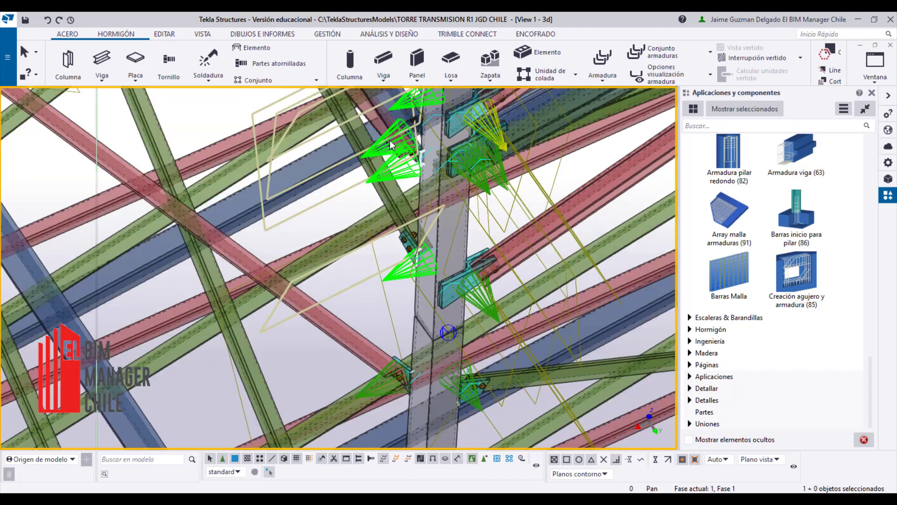
Set the rotation centre on the bolted plate connection via VISTA > Navegación
left_click(203, 35)
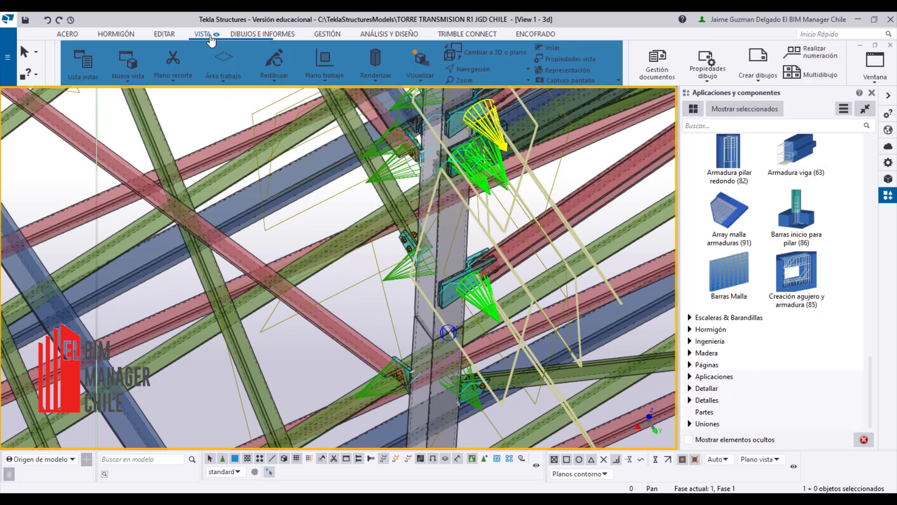
left_click(518, 69)
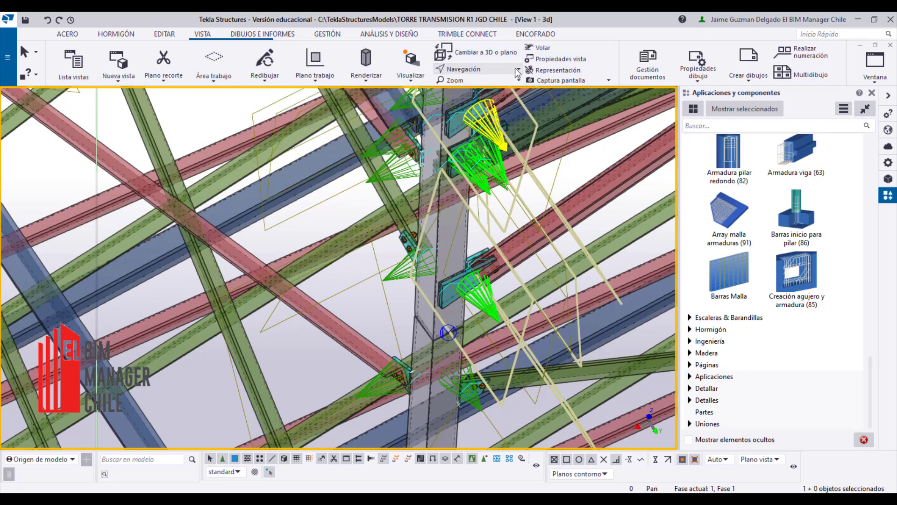
left_click(496, 112)
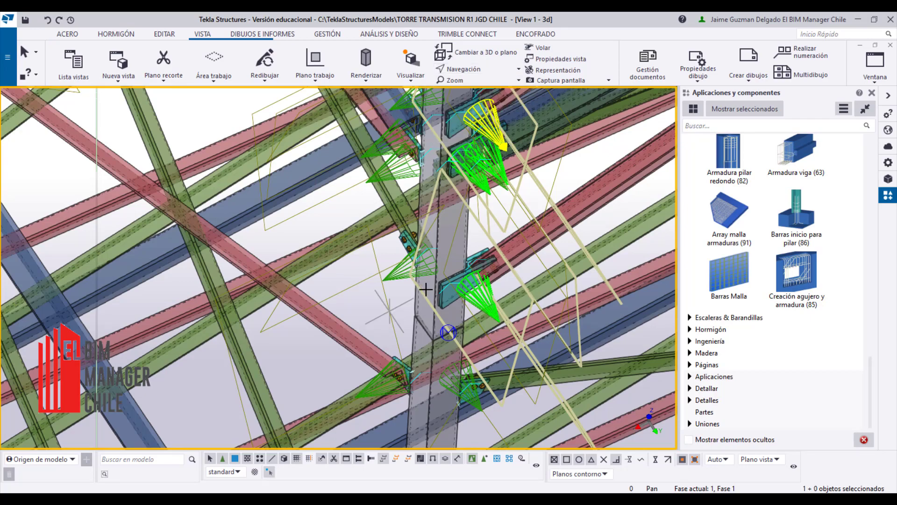
scroll(426, 290, "up", 2)
scroll(420, 290, "up", 2)
scroll(337, 255, "up", 1)
left_click(337, 256)
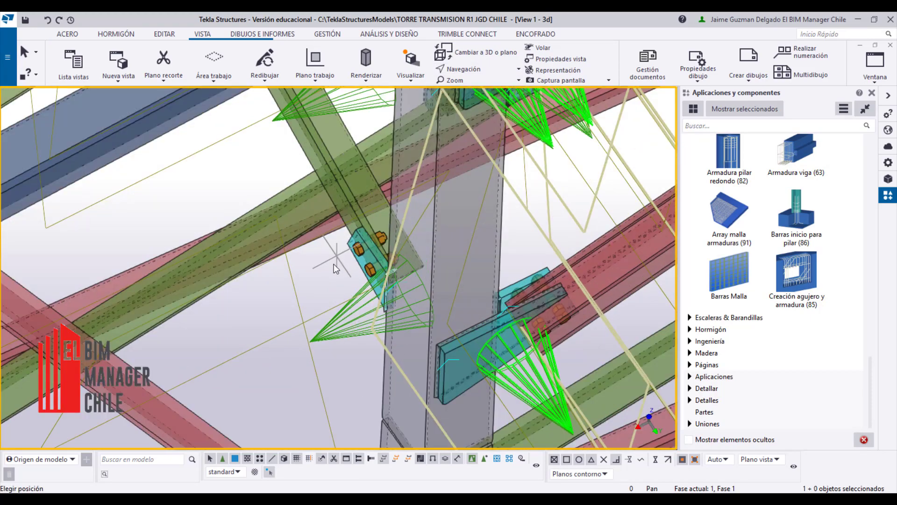
Pan across the crossing members and shift the whole tower left in view
middle_click_drag(337, 255, 397, 276)
scroll(397, 276, "down", 2)
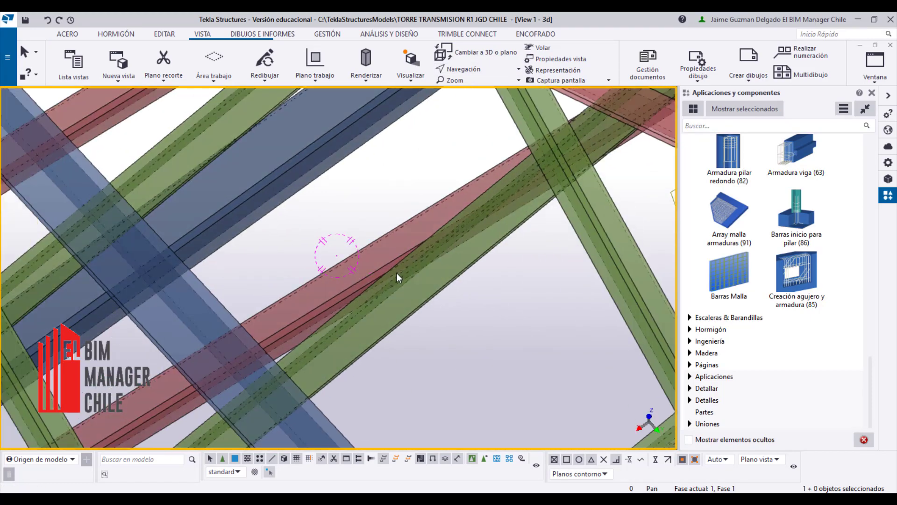
scroll(400, 281, "down", 5)
scroll(404, 287, "down", 1)
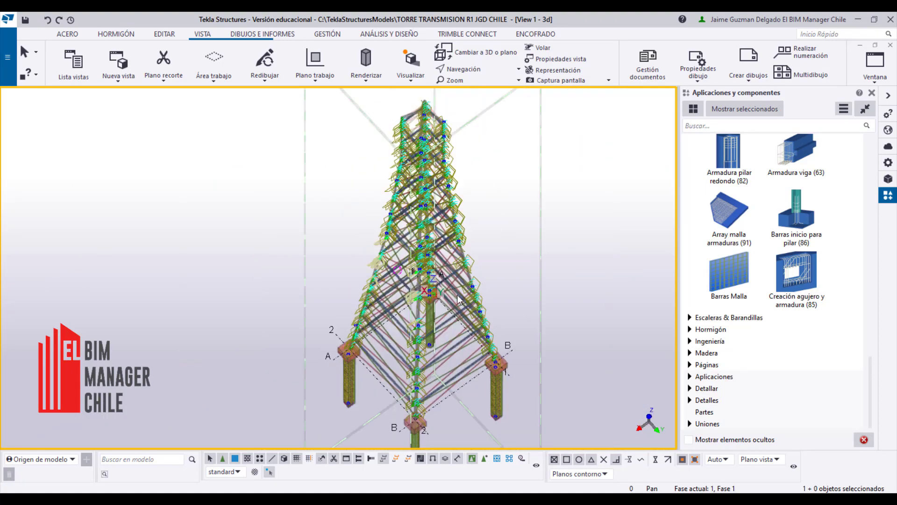
scroll(431, 299, "down", 3)
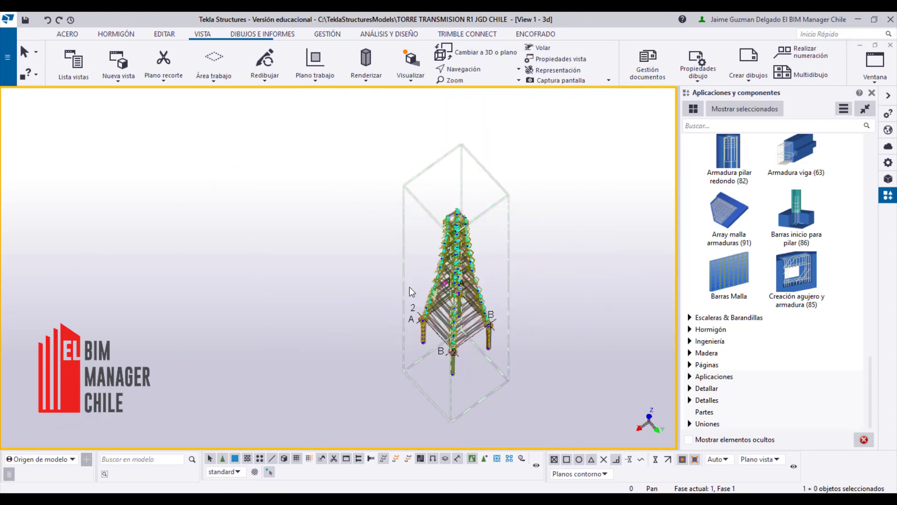
mouse_move(411, 291)
middle_mouse_down()
mouse_move(366, 284)
mouse_move(413, 299)
mouse_move(415, 290)
mouse_move(321, 363)
middle_mouse_up()
Zoom in on the column base plates' anchor bolts, then zoom back out
scroll(406, 277, "up", 10)
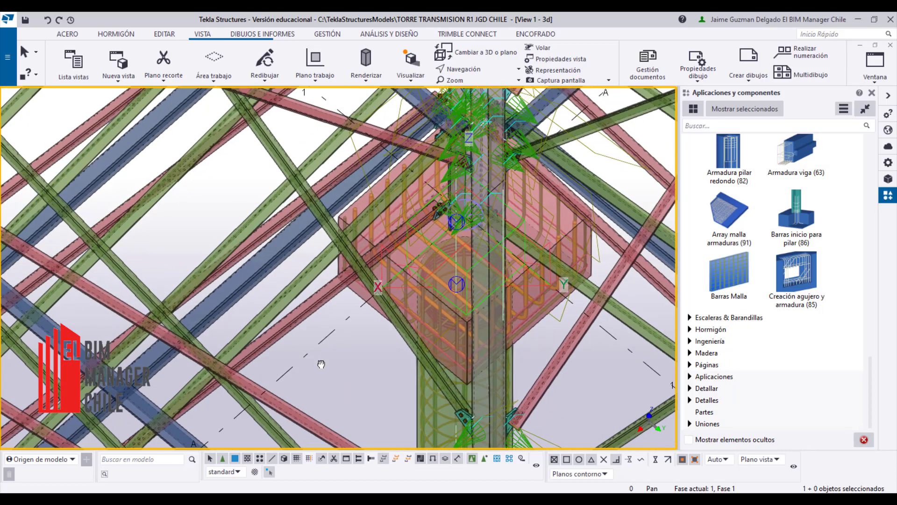
scroll(381, 259, "up", 3)
scroll(403, 268, "up", 3)
scroll(402, 279, "up", 2)
scroll(402, 279, "up", 1)
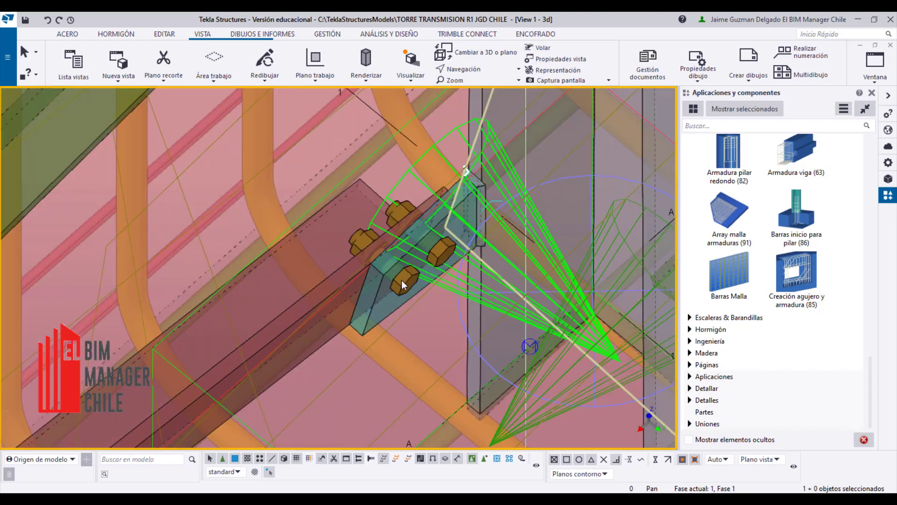
scroll(402, 279, "down", 2)
scroll(402, 279, "down", 3)
scroll(402, 280, "down", 3)
scroll(382, 290, "down", 2)
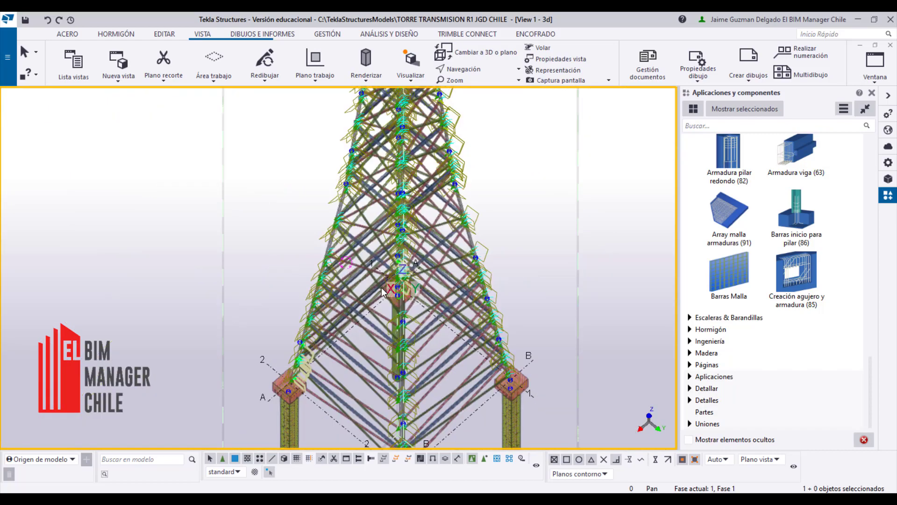
scroll(344, 299, "down", 10)
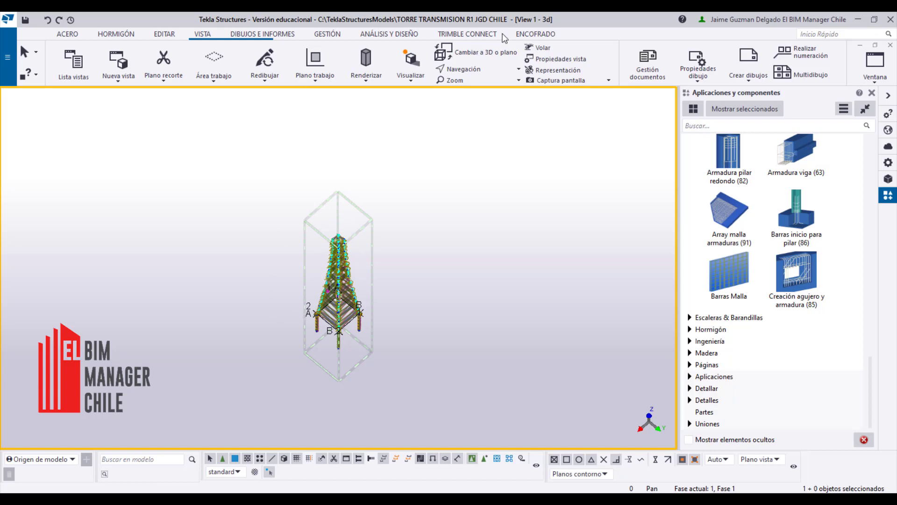
Try the ENCOFRADO Muro and Losa tools and close the missing formwork components warning
left_click(535, 35)
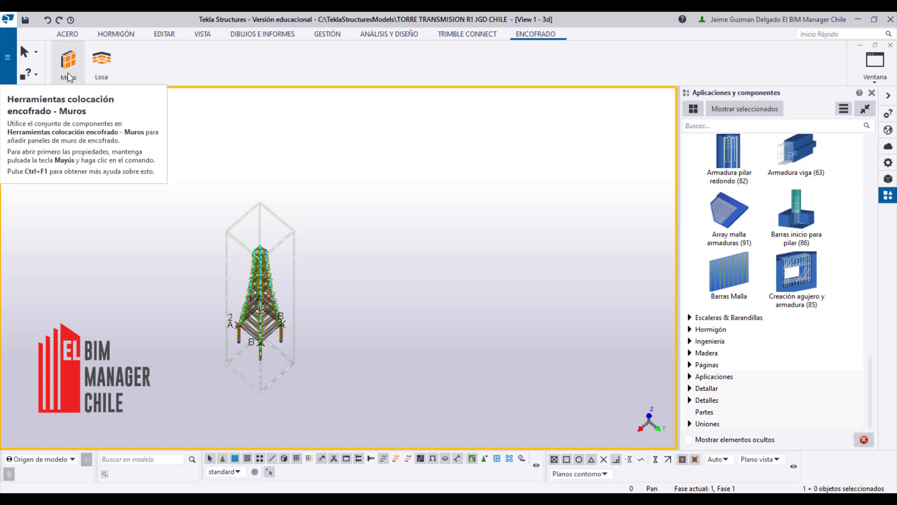
left_click(69, 76)
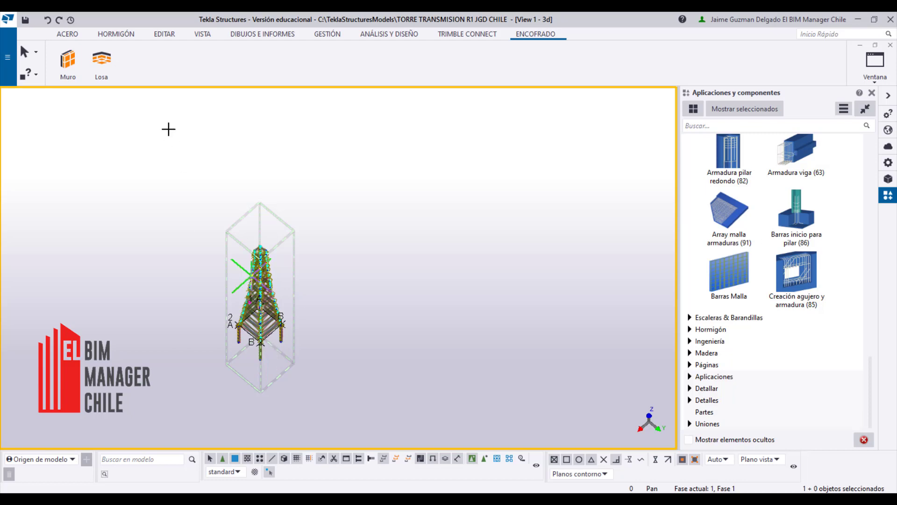
left_click(102, 63)
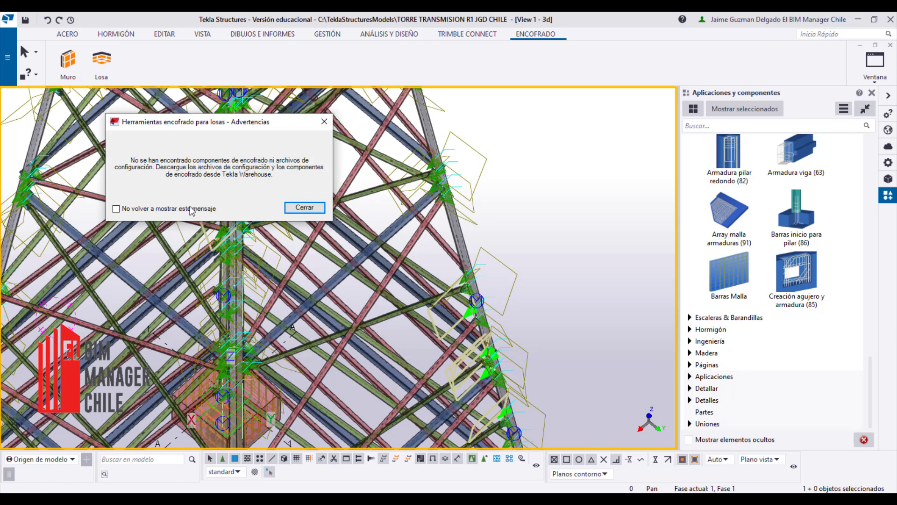
left_click(304, 205)
Browse Trimble Connect For Browser, Análisis y diseño and Gestión, then zoom out to the tower
left_click(460, 38)
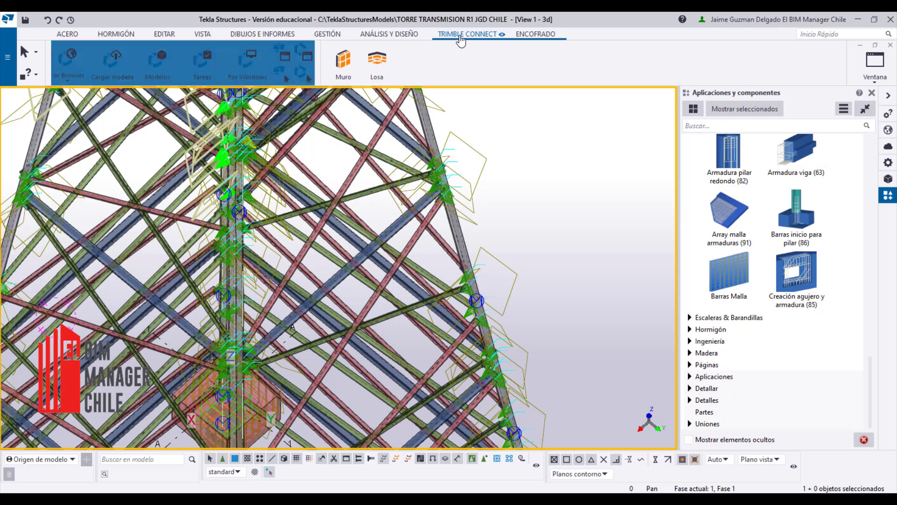
left_click(80, 82)
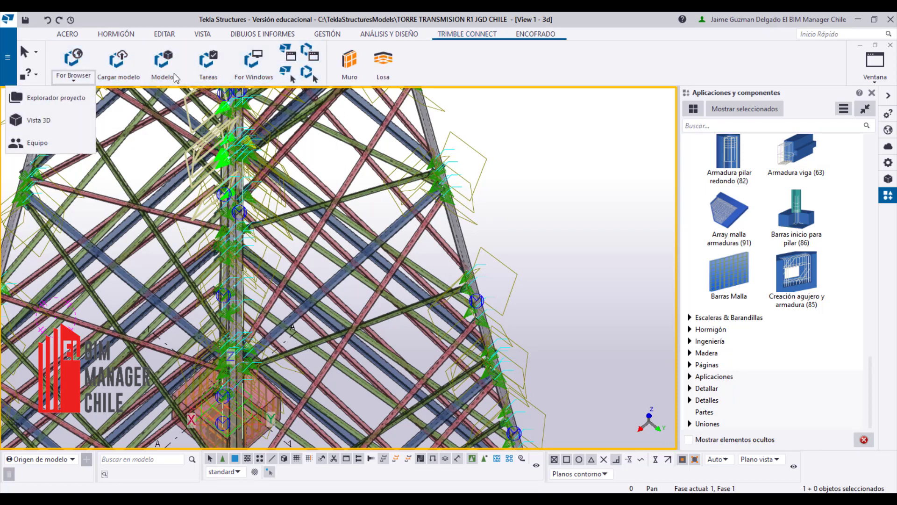
left_click(390, 39)
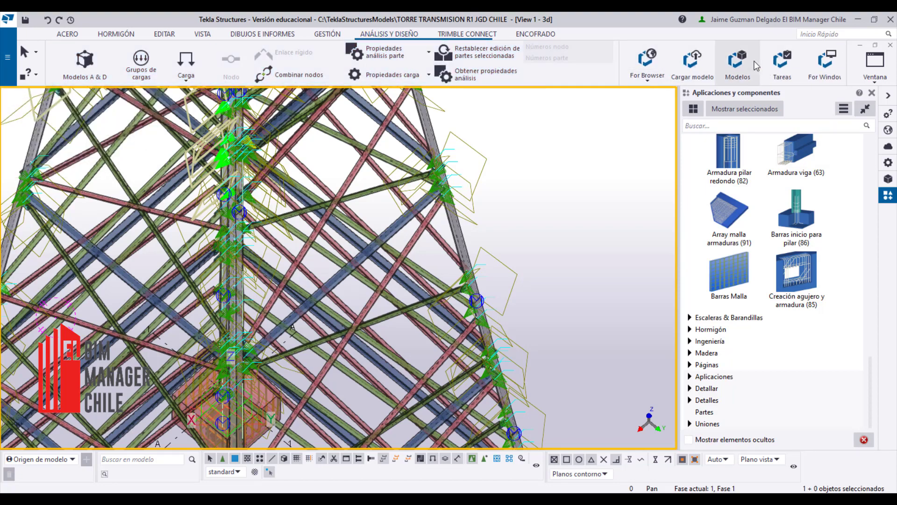
left_click(336, 35)
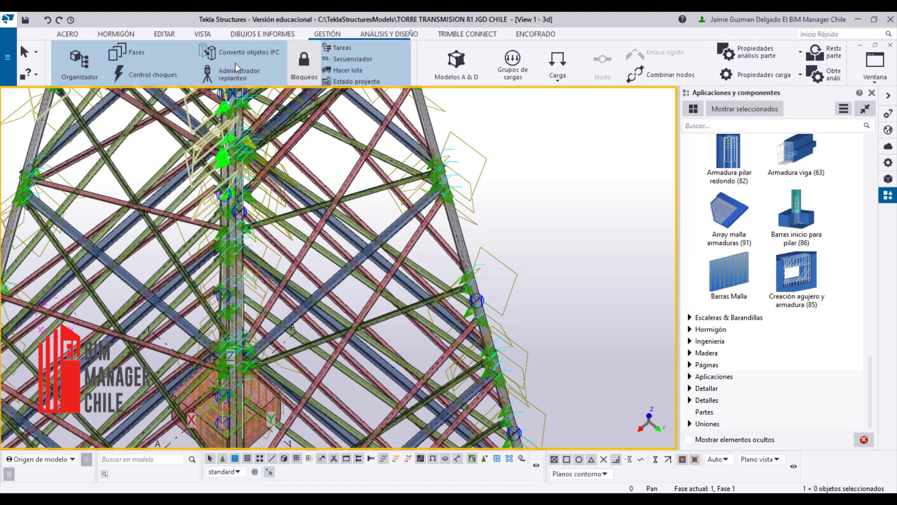
scroll(271, 226, "down", 5)
scroll(278, 271, "down", 2)
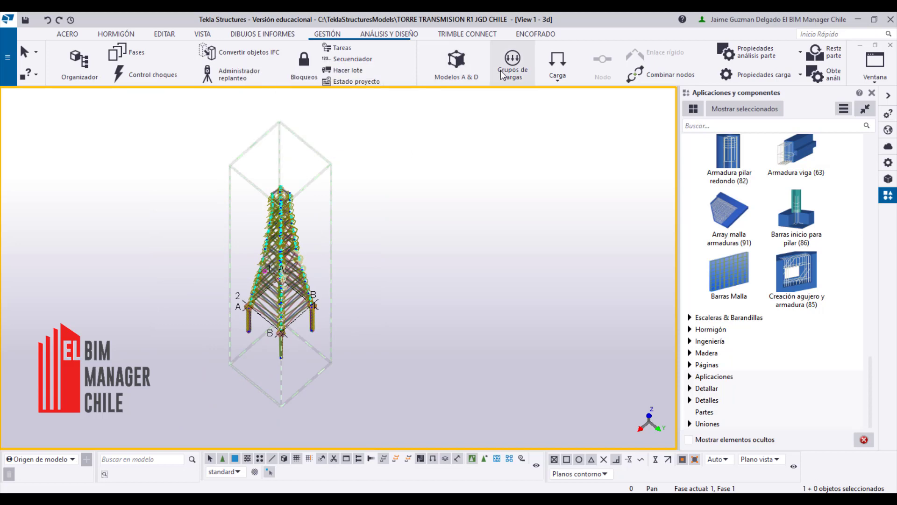
Open the Dibujo general properties from Dibujos e informes > Propiedades dibujo
left_click(265, 38)
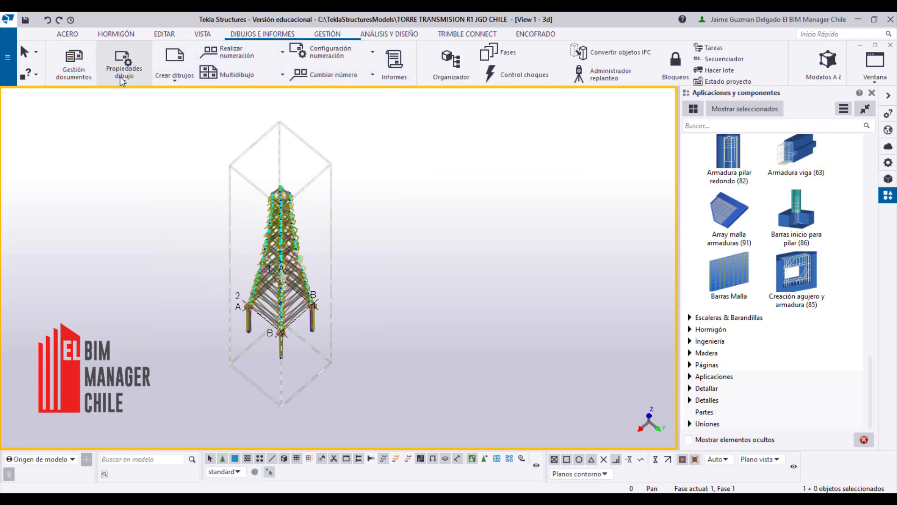
left_click(125, 81)
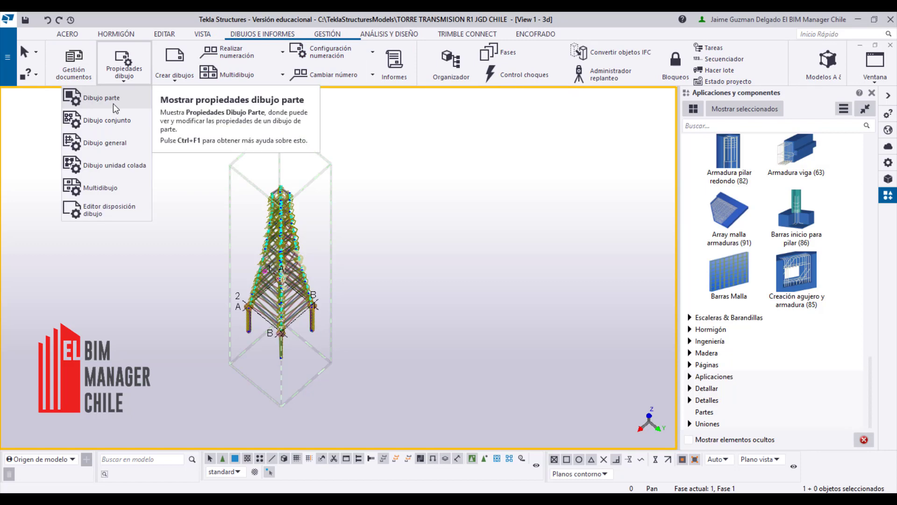
left_click(112, 143)
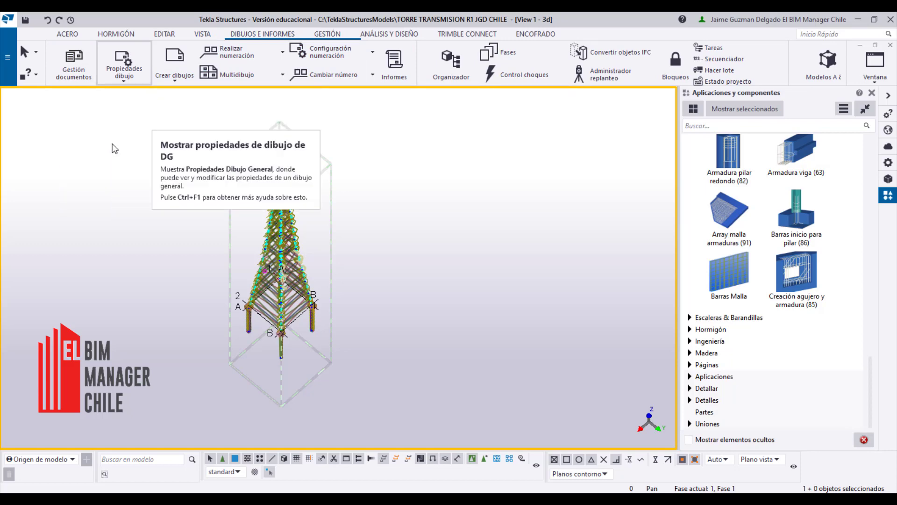